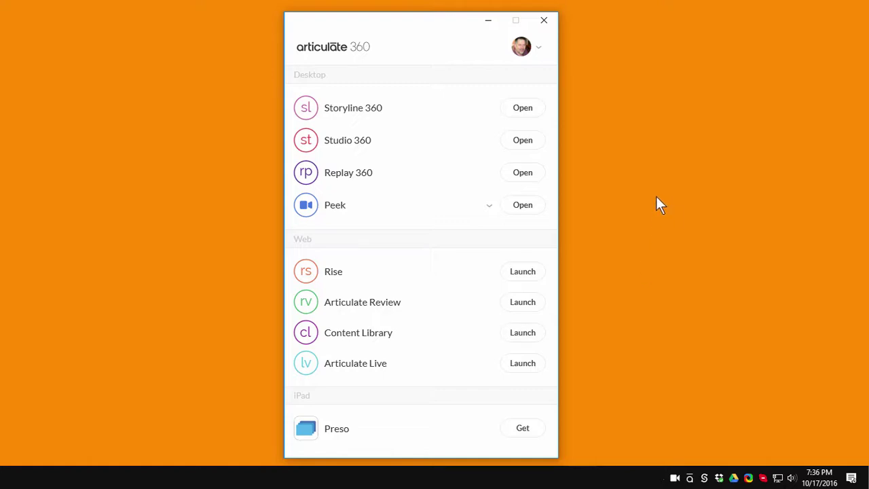
# Launch Peek from the Articulate 360 desktop app to show the earlier PowerPoint Demo recording.
pyautogui.click(531, 213)
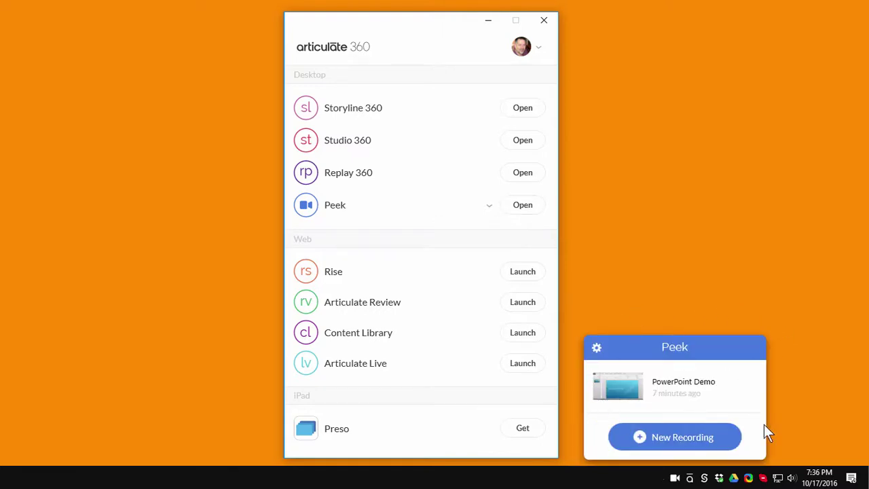
# Close the Articulate 360 window and select the Presentation1 - PowerPoint window as the recording target.
pyautogui.click(546, 25)
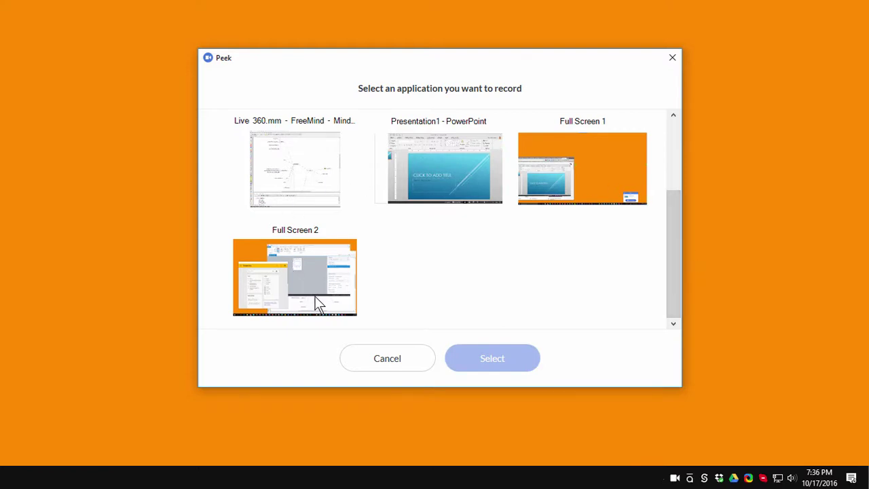
pyautogui.click(449, 171)
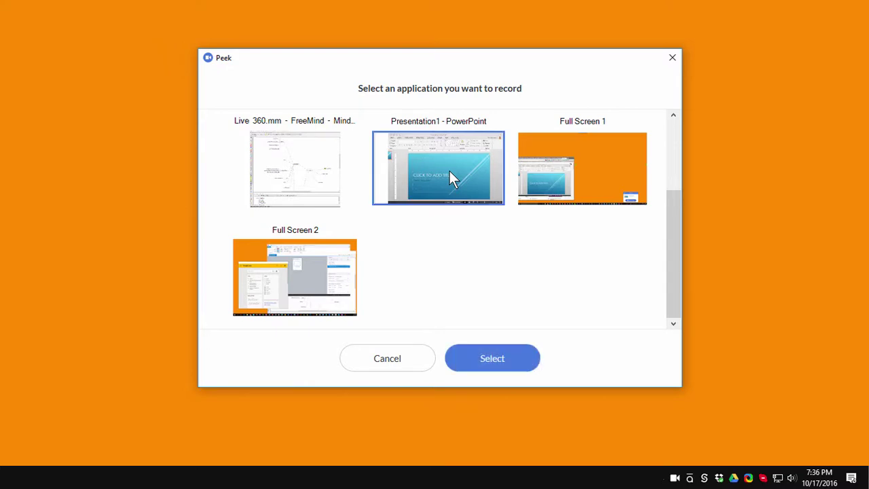
pyautogui.click(506, 363)
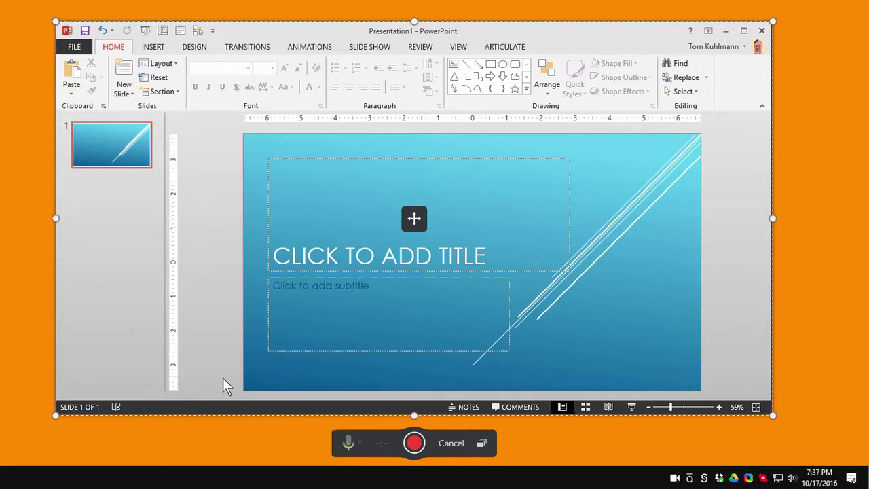
# Keep BLUE Yeti PRO as the microphone and start recording the PowerPoint window.
pyautogui.click(348, 442)
pyautogui.click(357, 446)
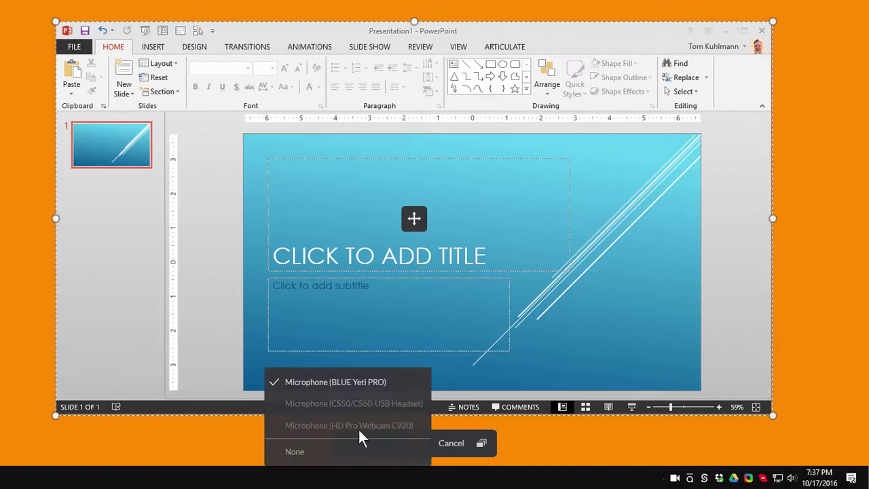
pyautogui.click(231, 427)
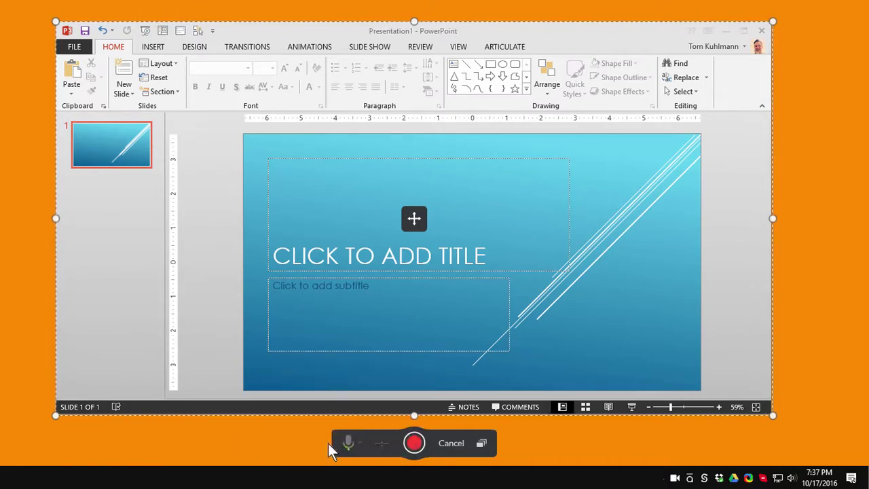
pyautogui.click(414, 443)
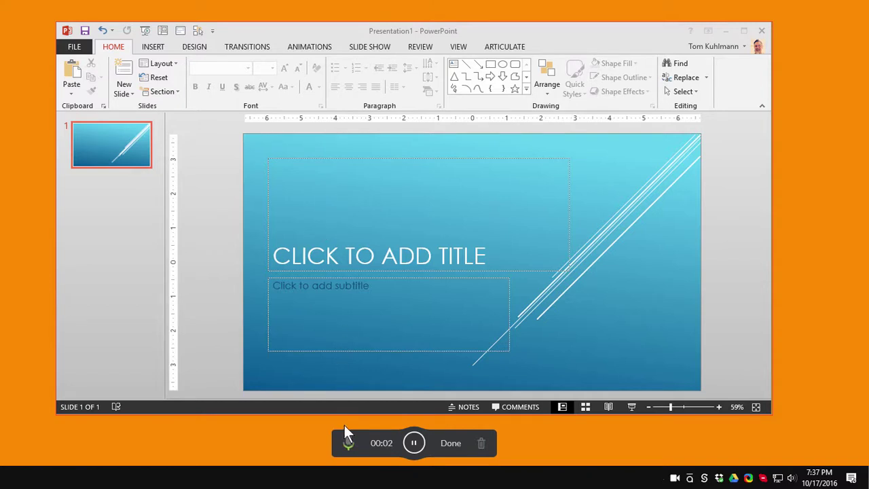
# Apply the red variant from the DESIGN tab's Variants group to the Presentation1 slide.
pyautogui.click(199, 48)
pyautogui.click(198, 46)
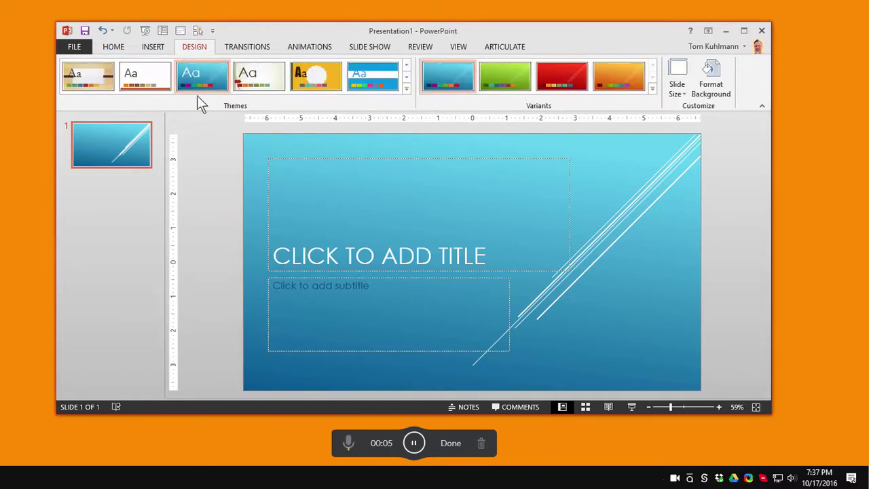
pyautogui.click(576, 82)
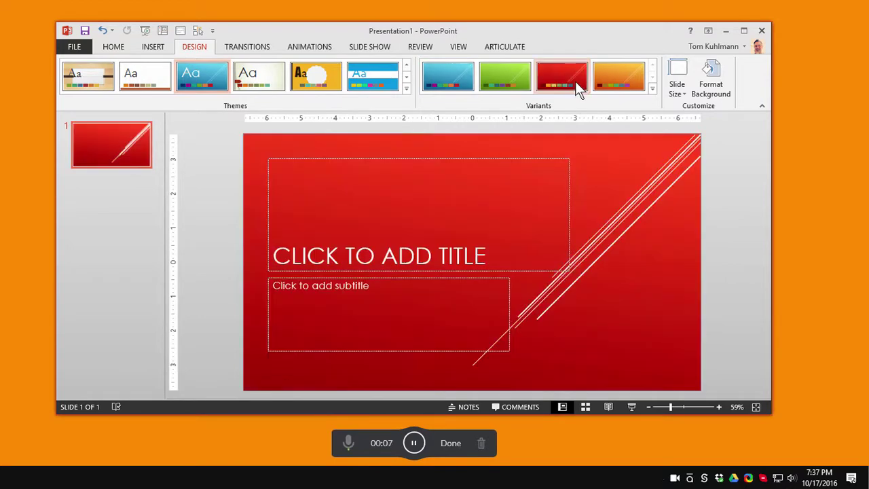
# Stop the recording, rename it 'PowerPoint Demo' and upload it.
pyautogui.click(454, 442)
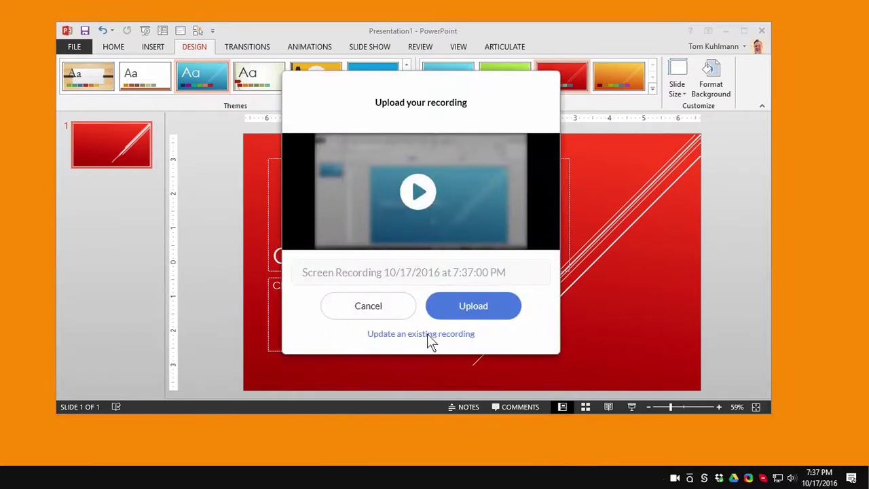
pyautogui.click(516, 268)
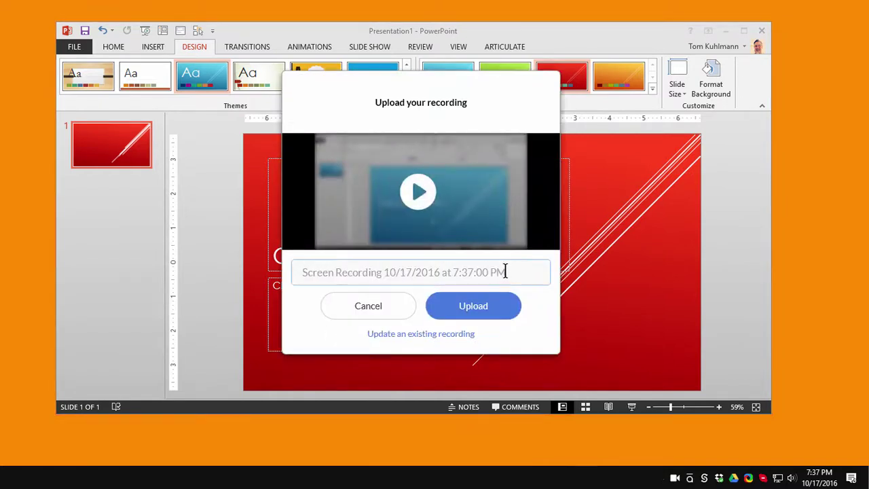
pyautogui.hotkey('ctrl', 'a')
pyautogui.press('BackSpace')
pyautogui.write('Powe')
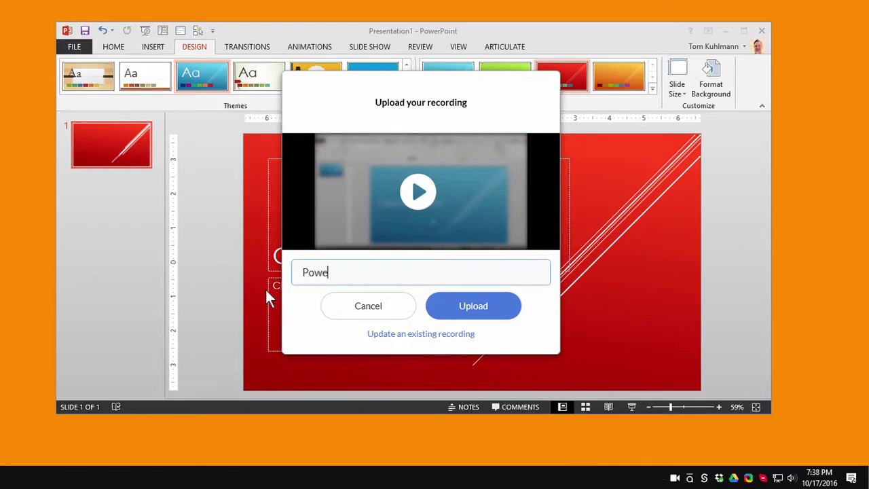
pyautogui.write('rPoint Demo')
pyautogui.click(475, 309)
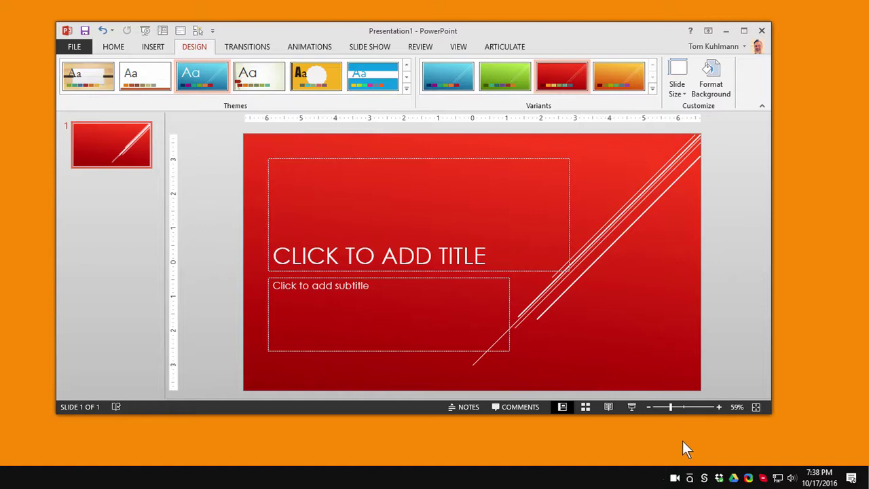
# Open the Documents > Peek folder containing PowerPoint Demo.mp4 via View in Folder.
pyautogui.click(675, 479)
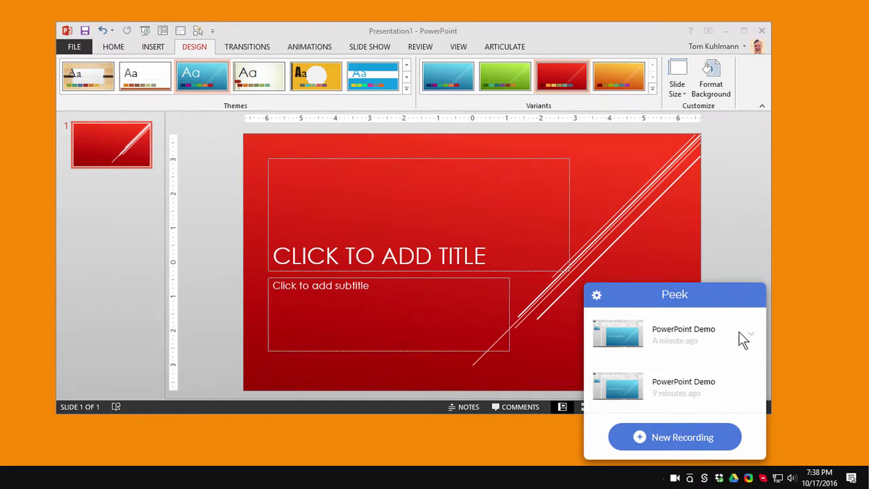
pyautogui.click(751, 336)
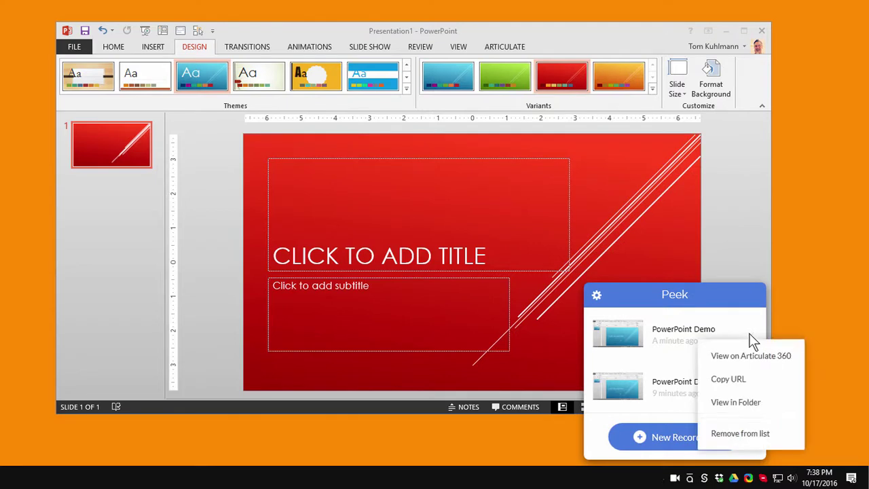
pyautogui.click(754, 401)
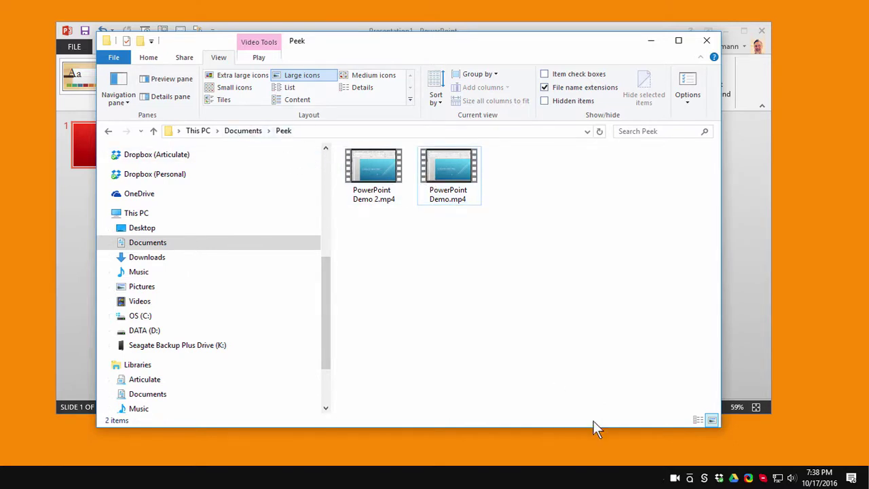
# Open the newest PowerPoint Demo recording's page on Articulate 360 Review from the Peek panel.
pyautogui.click(675, 478)
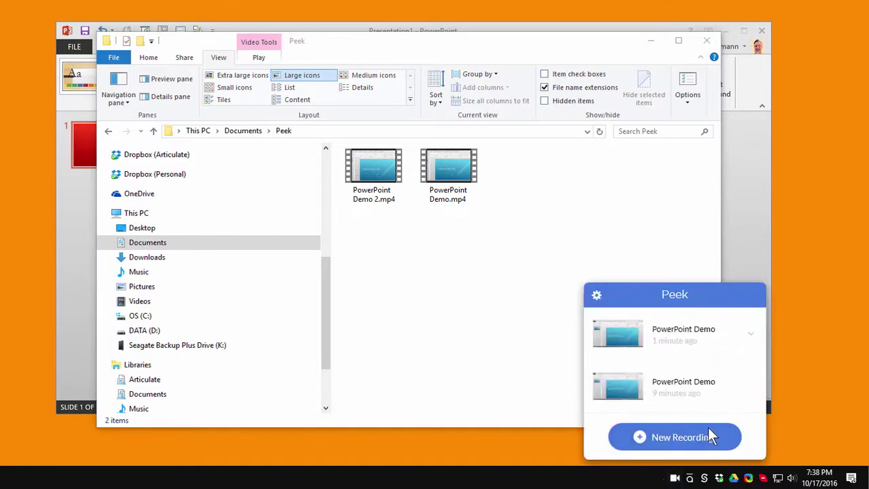
pyautogui.click(750, 329)
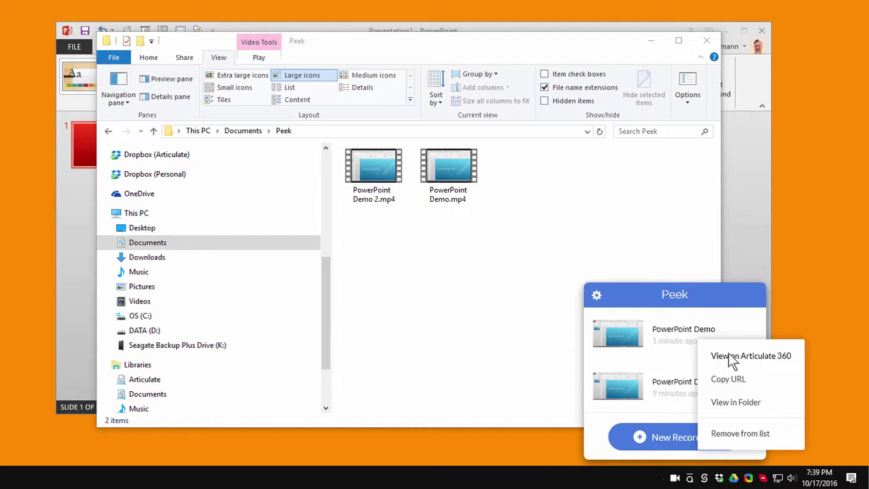
pyautogui.click(732, 357)
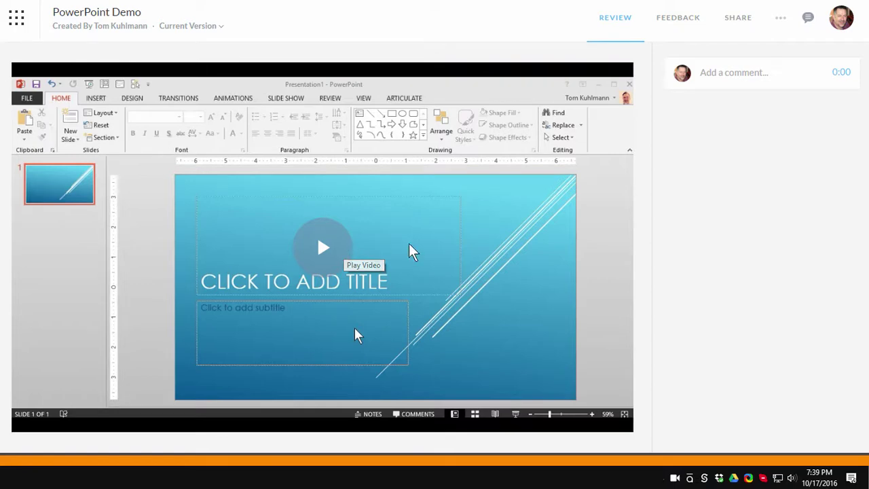
pyautogui.click(745, 21)
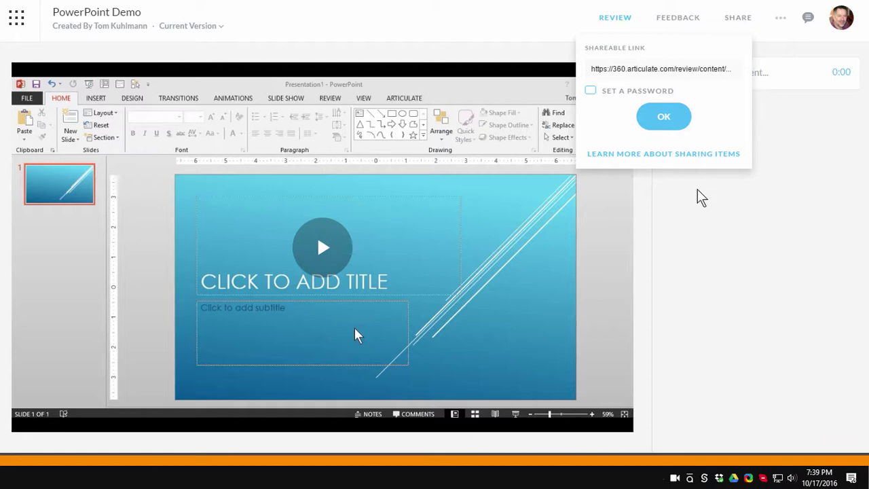
pyautogui.click(781, 20)
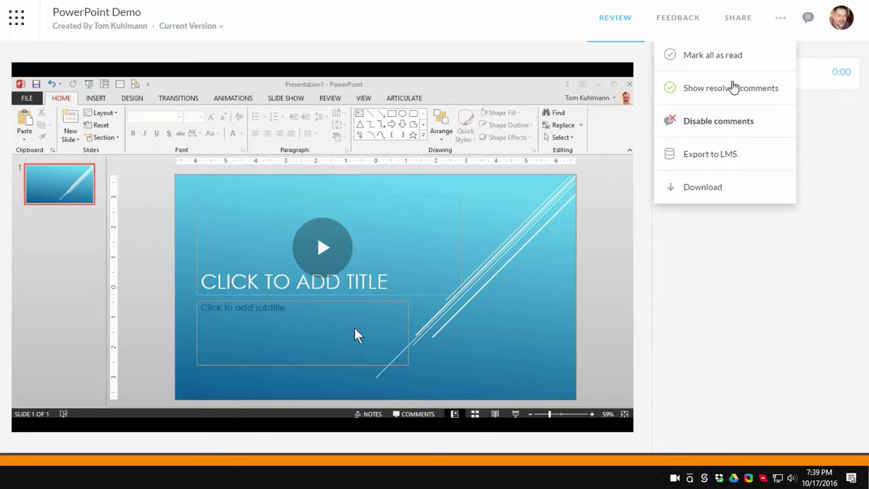
pyautogui.click(740, 21)
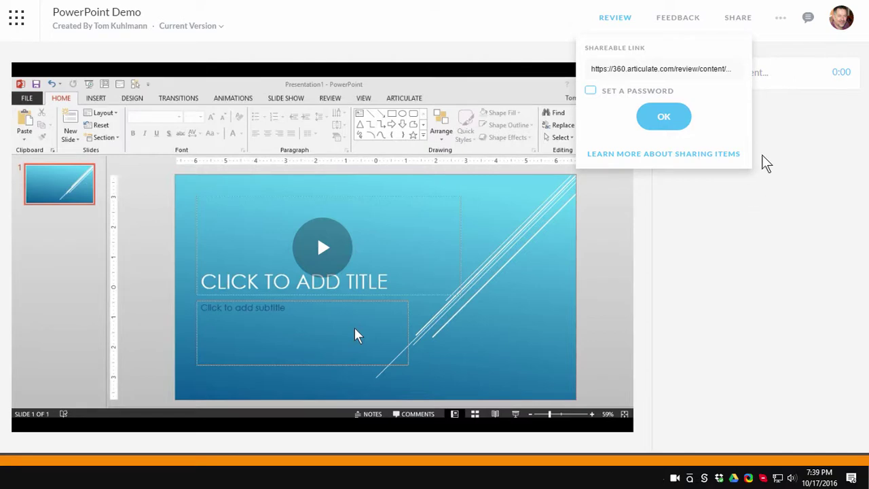
pyautogui.click(772, 130)
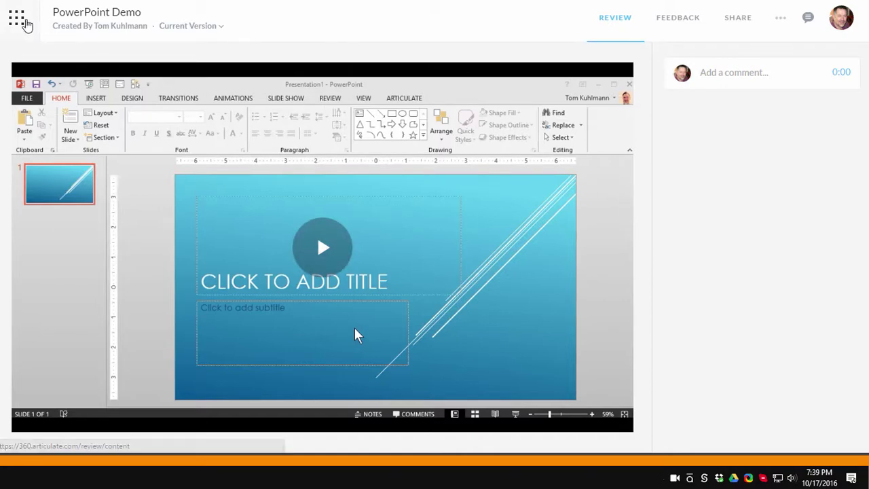
# Go back to My Content and check the PowerPoint Demo card's actions menu, then dismiss it.
pyautogui.click(24, 24)
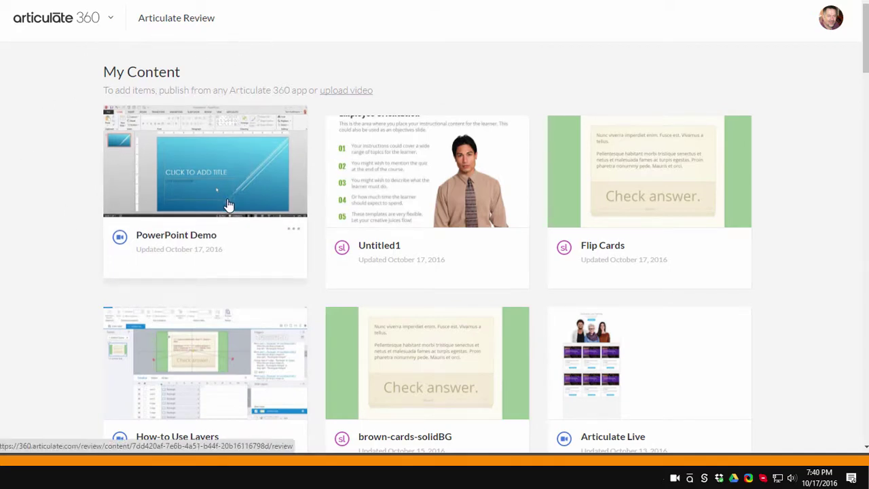
pyautogui.click(292, 231)
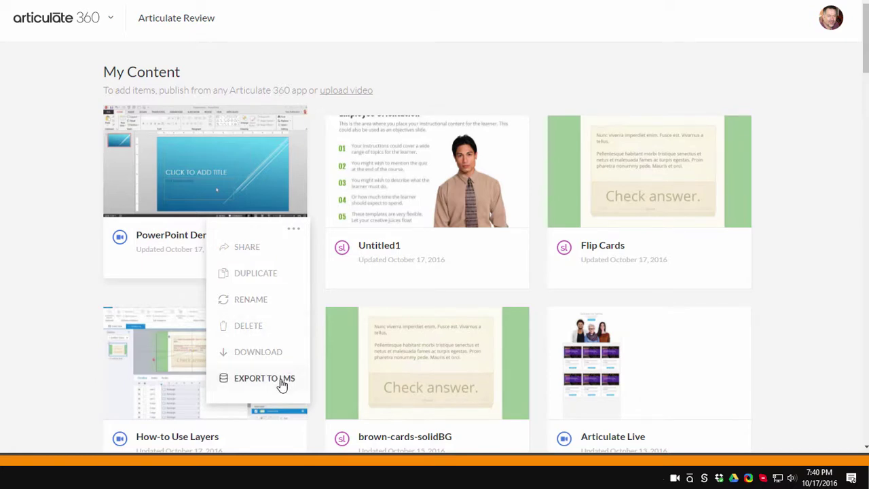
pyautogui.click(73, 226)
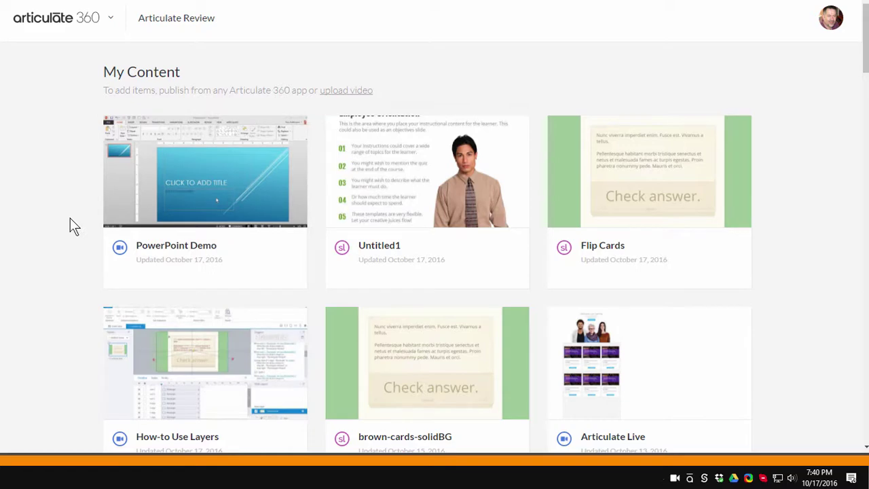